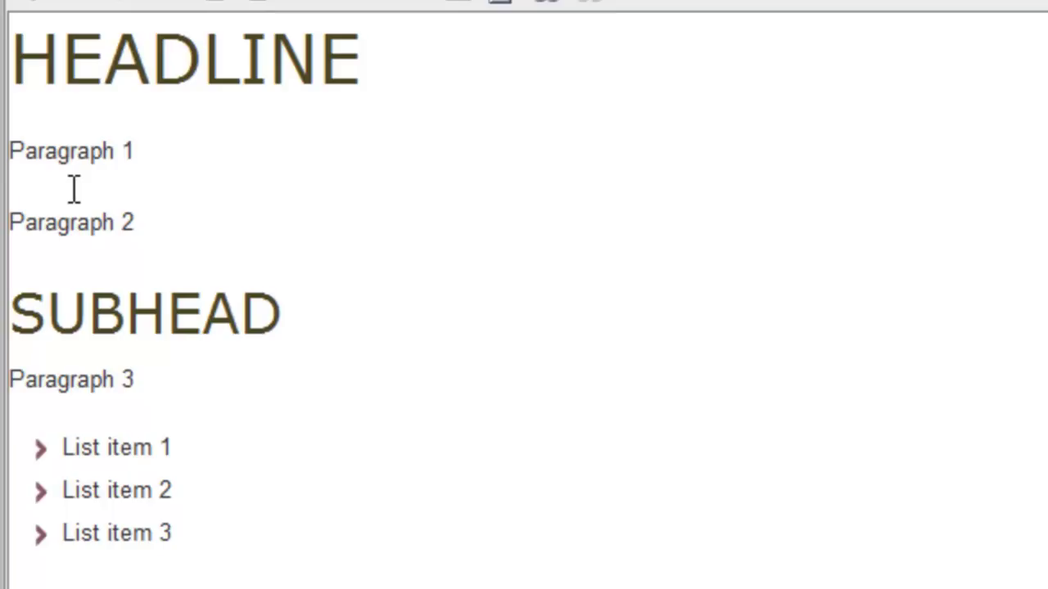
- Add a new bullet reading 'cbsbnc' after List item 1
left_click(218, 64)
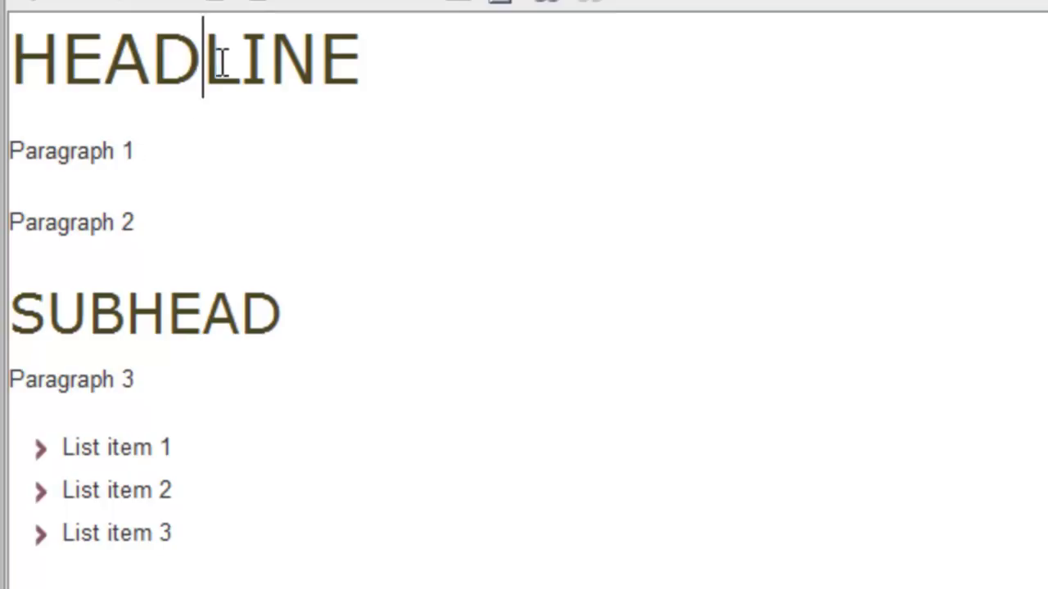
left_click(161, 321)
left_click(201, 438)
key("Return")
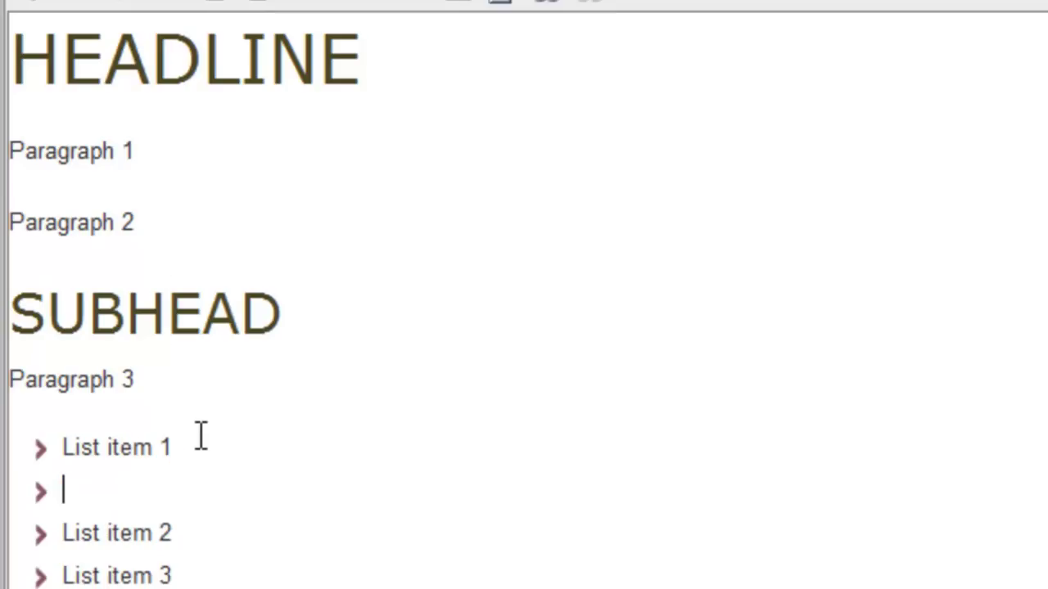
type("cbsbnc")
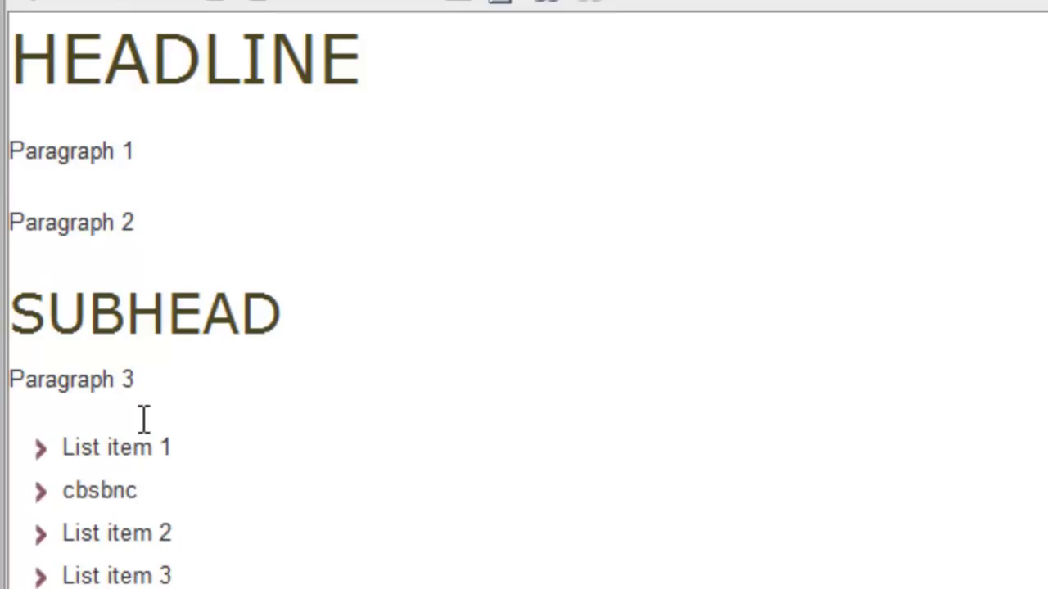
- Add a paragraph 'gcyusdgbcsdg' directly below Paragraph 1
left_click(144, 150)
key("Return")
type("gcyusdgbcsdg")
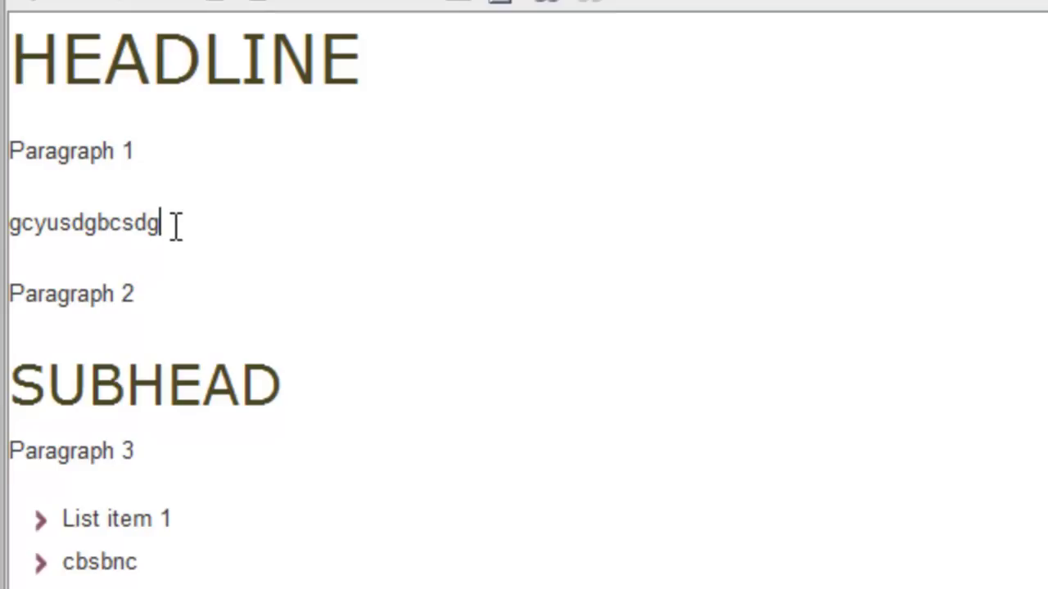
- Type 'Embolden', the street line and the city-and-zip line as three separate paragraphs
key("Return")
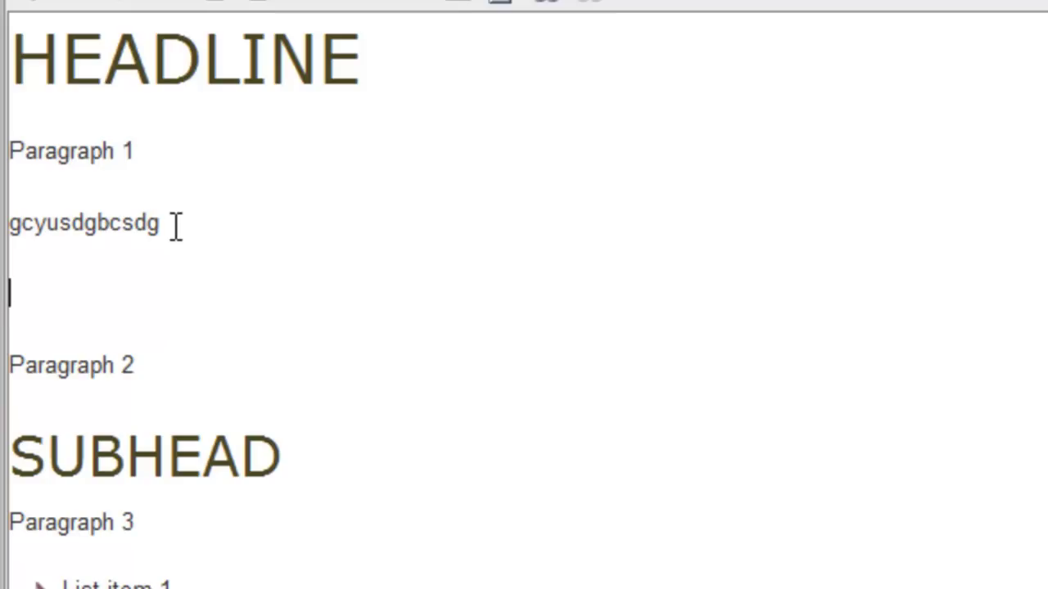
type("Embolden")
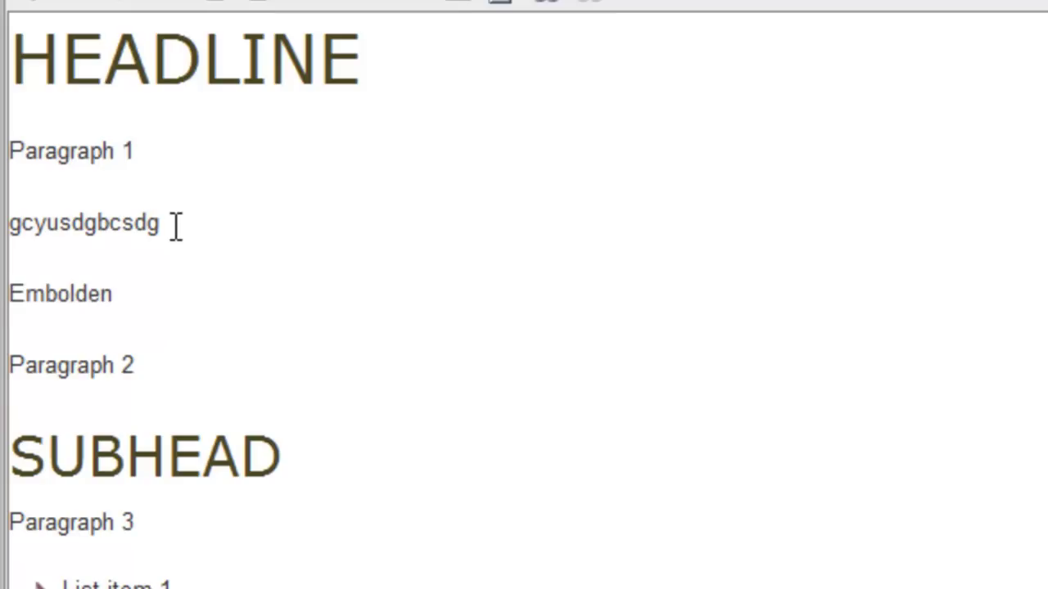
key("Return")
type("545 P")
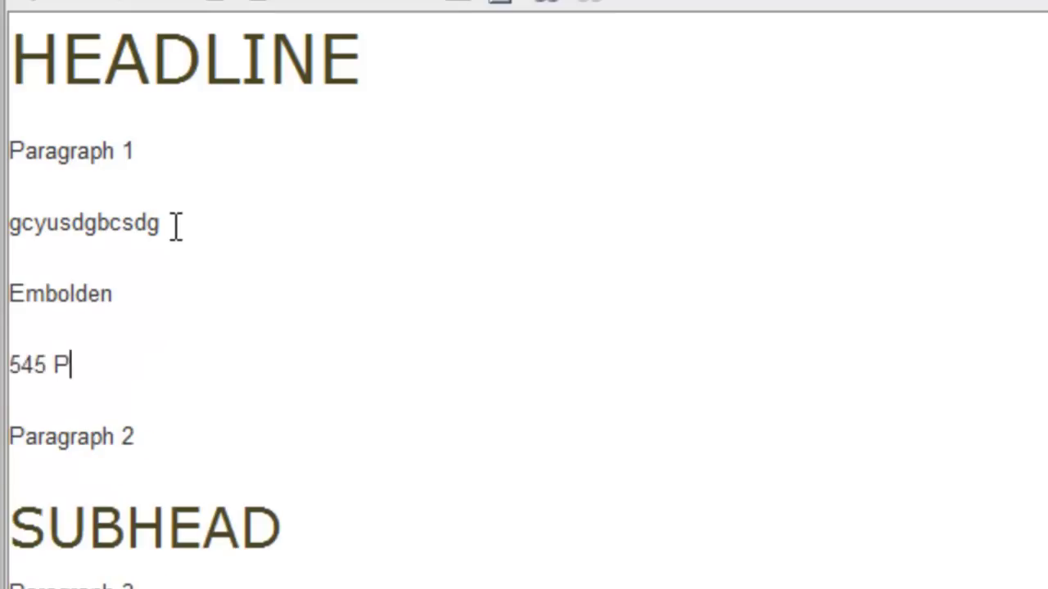
type("awtucket Ave")
key("Return")
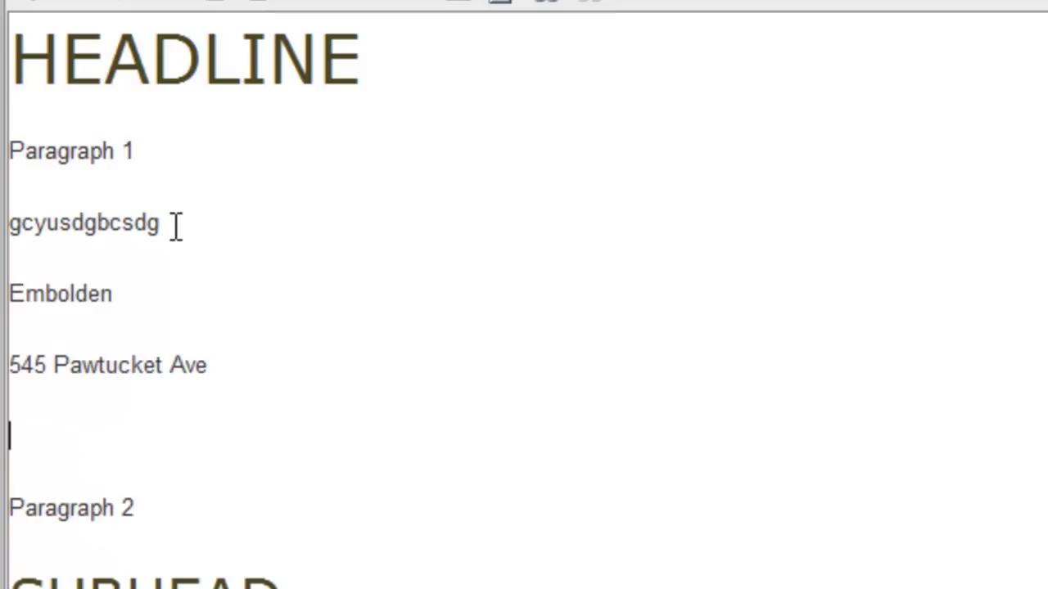
type("Pawtucket")
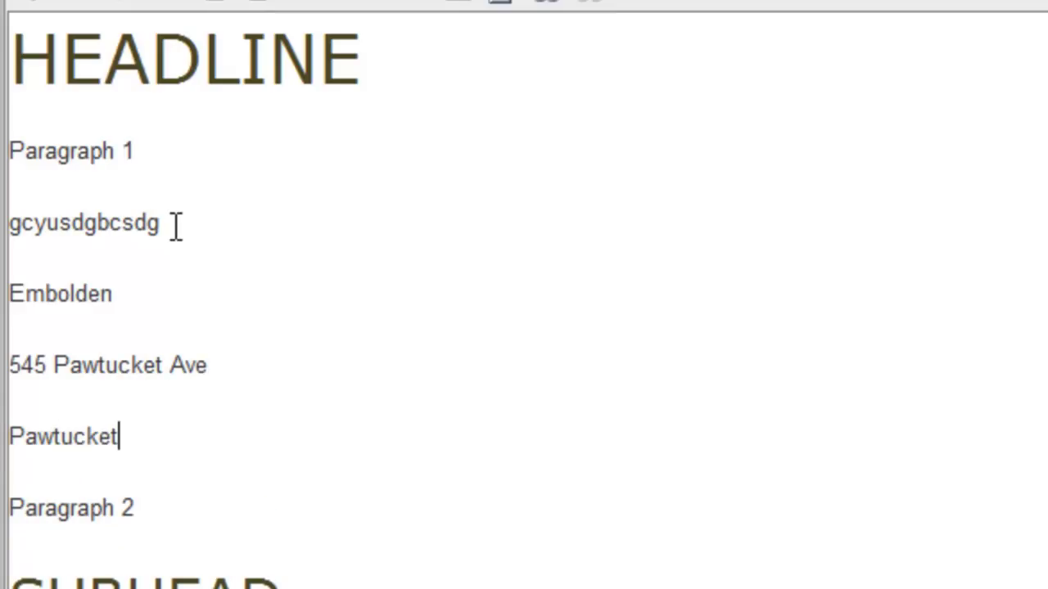
type(" RI 02")
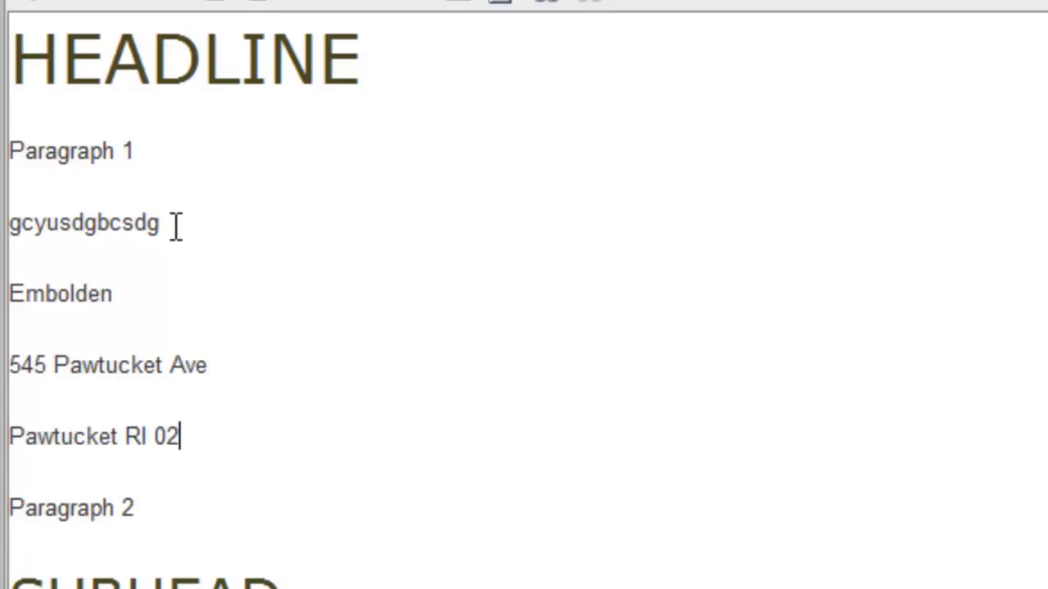
type("860")
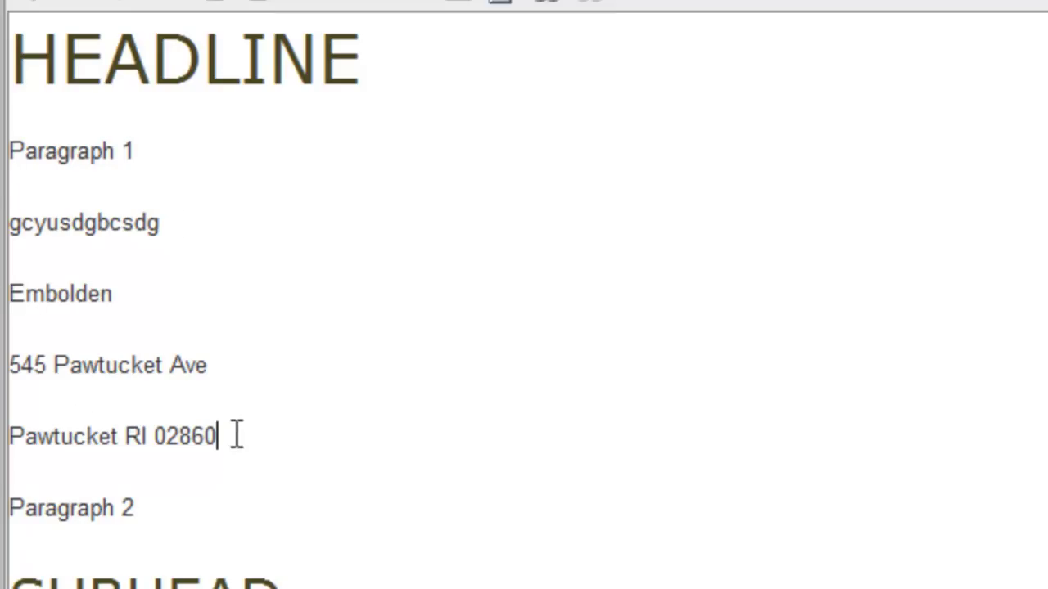
left_click_drag(237, 433, 25, 327)
key("ctrl+shift+7")
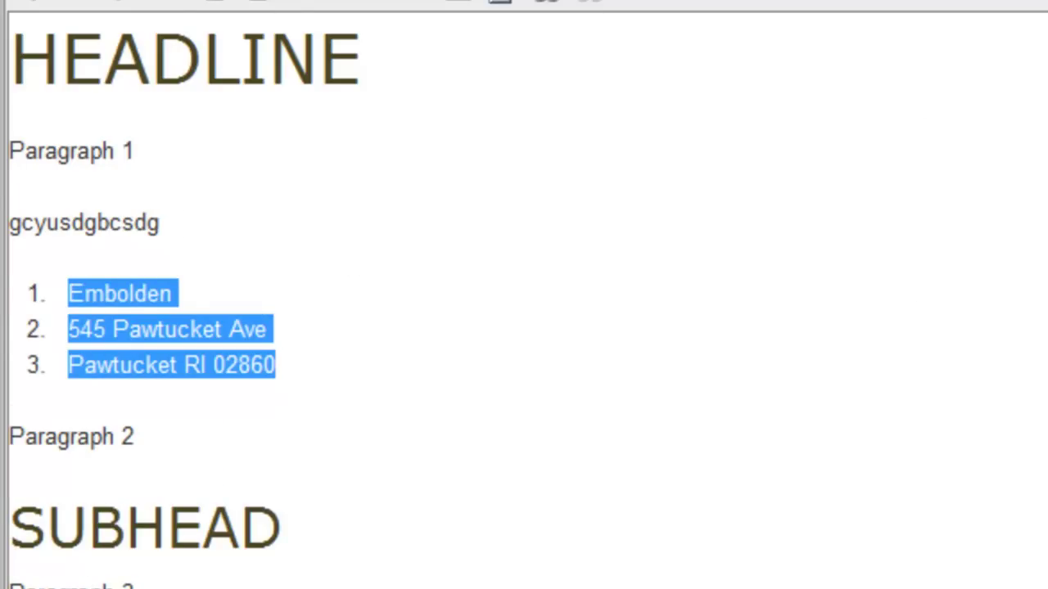
key("ctrl+shift+8")
key("ctrl+shift+8")
left_click(49, 299)
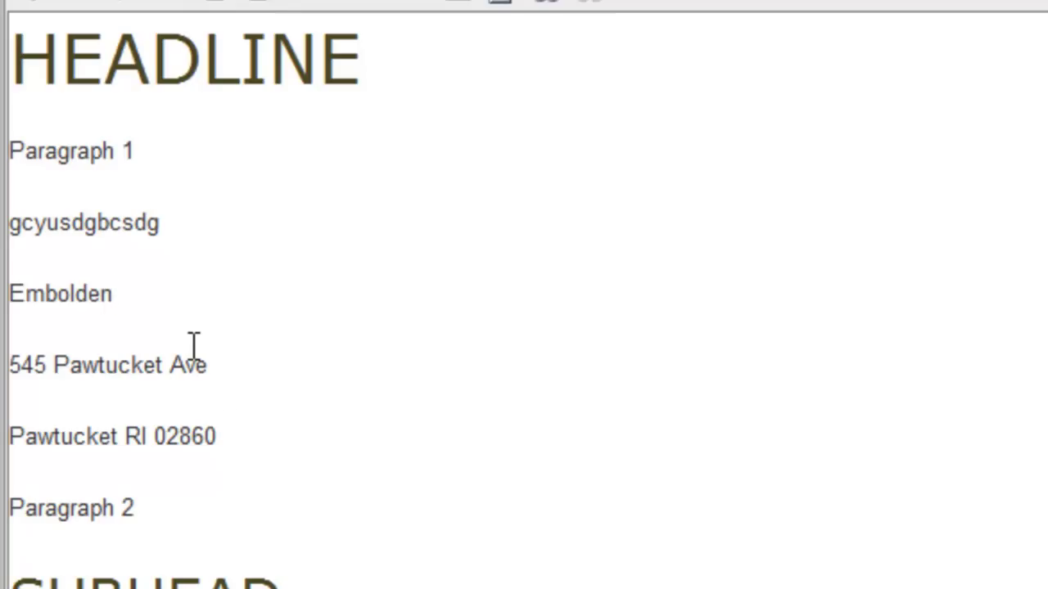
- Merge the name, street and city paragraphs, breaking the street address onto its own line
key("Right")
key("BackSpace")
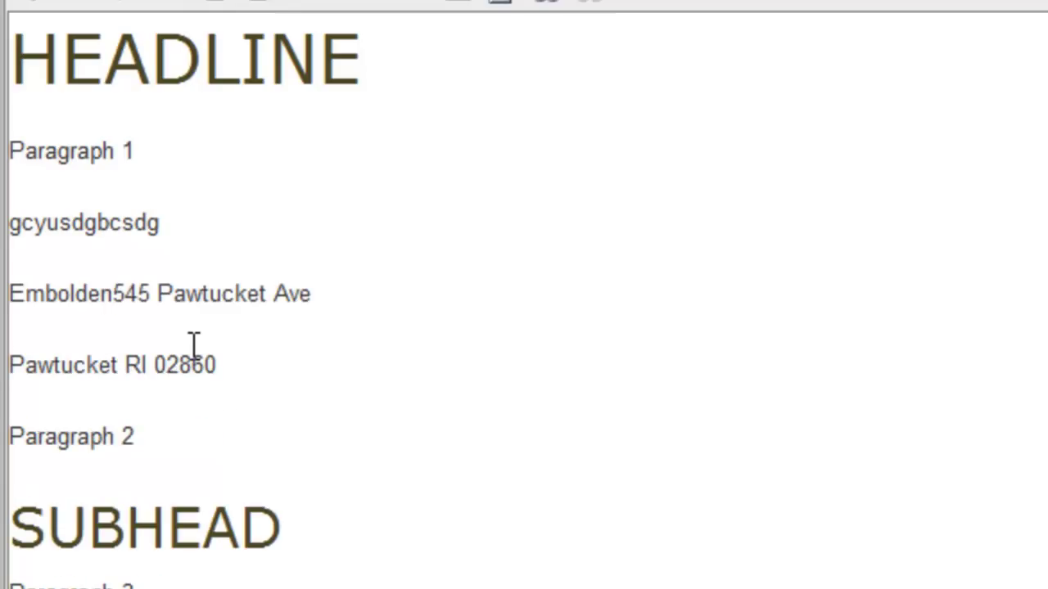
key("Up")
key("Down")
key("Left")
key("Down")
key("Left")
key("Left")
key("Left")
key("Left")
key("Left")
key("Left")
key("Left")
key("BackSpace")
key("Left")
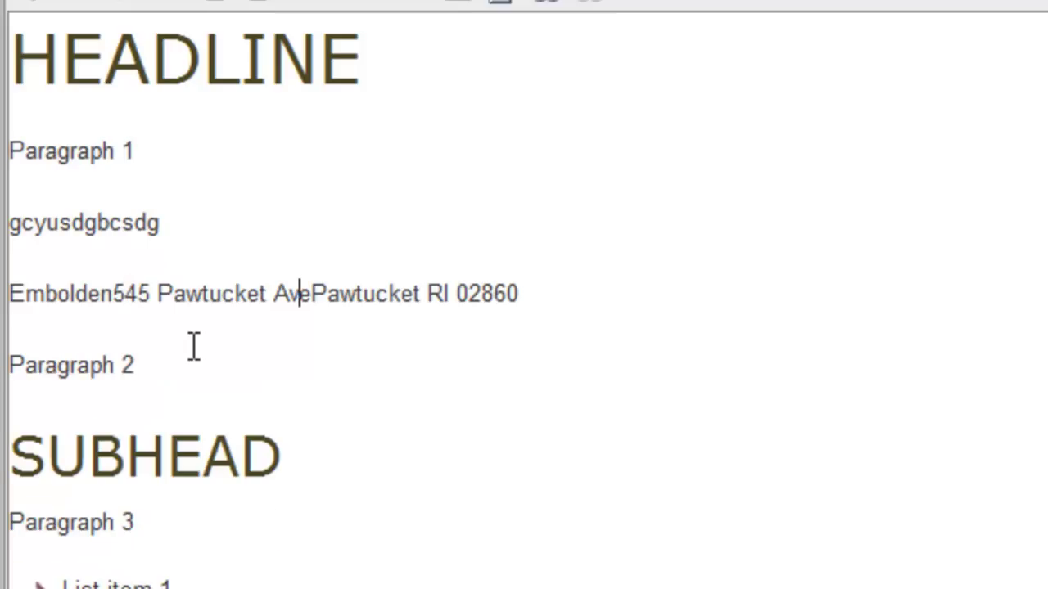
key("Left")
key("Left")
key("Left")
key("Left")
key("Left")
key("Left")
key("Left")
key("Left")
key("Left")
key("Left")
key("Left")
key("Left")
key("Left")
key("Left")
key("Left")
key("Left")
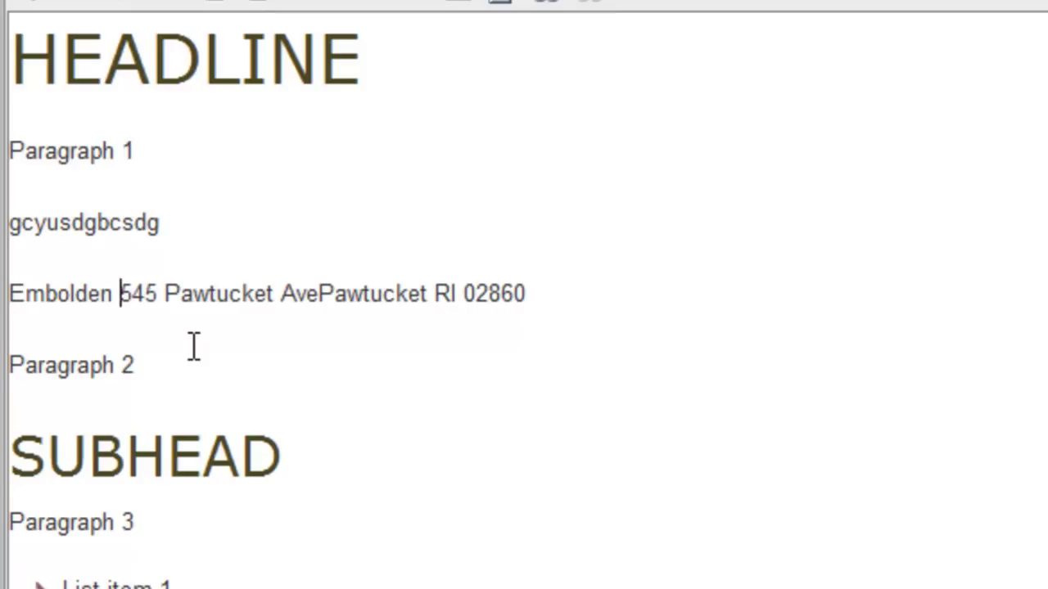
key("Return")
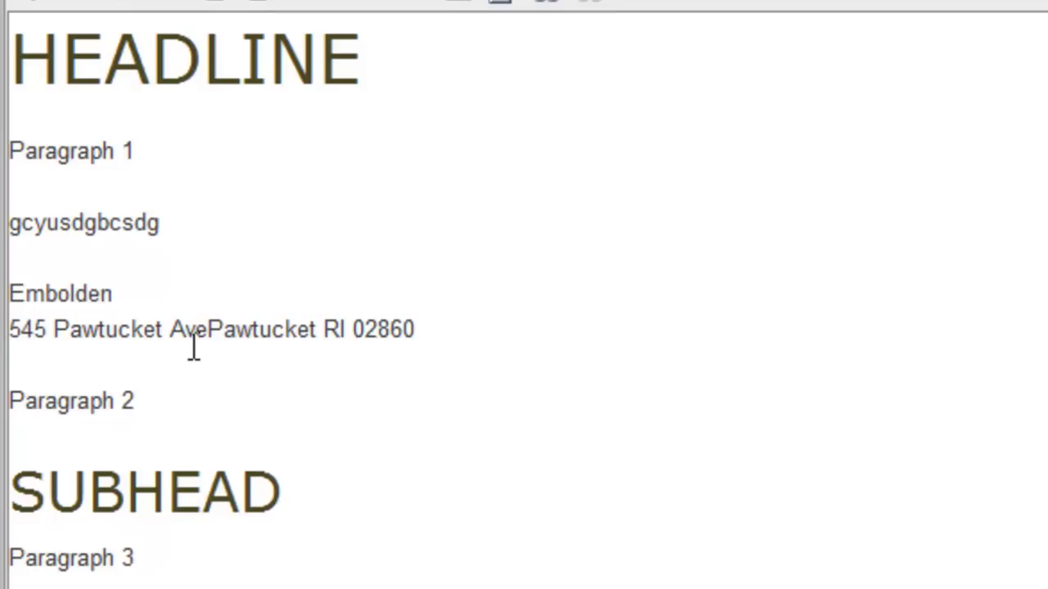
- Insert a Shift+Enter line break so the city and zip sit on their own line
key("Up")
key("Down")
key("Right")
key("Right")
key("Right")
key("Right")
key("Right")
key("Right")
key("Right")
key("Right")
key("Right")
key("Right")
key("Right")
key("Right")
key("Right")
key("Right")
key("Right")
key("Right")
key("Right")
key("shift+Return")
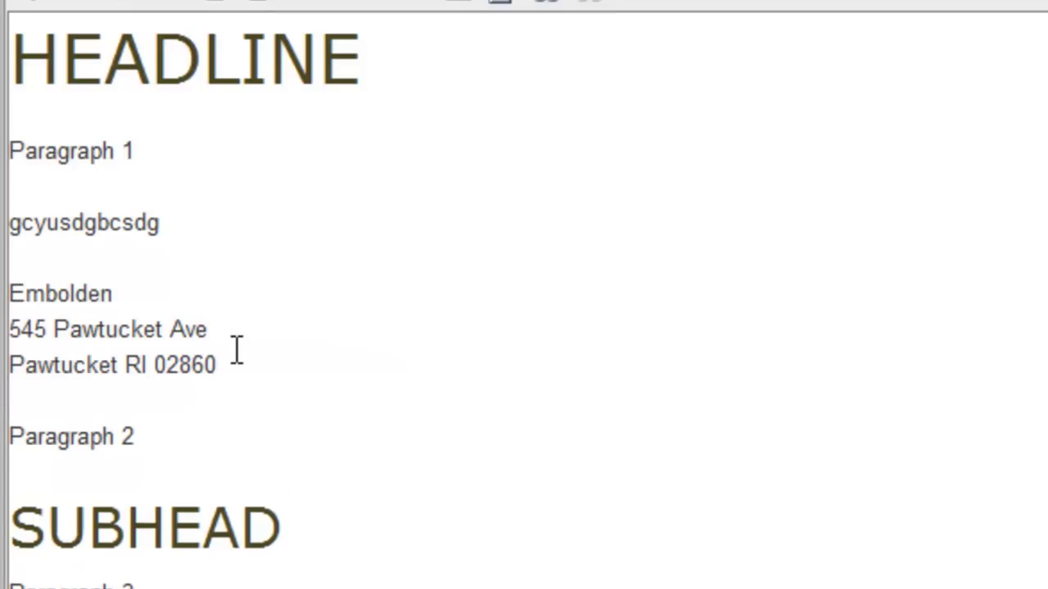
key("Up")
- Turn the selected three-line Embolden address block into a single numbered list item 1
left_click_drag(249, 365, 9, 288)
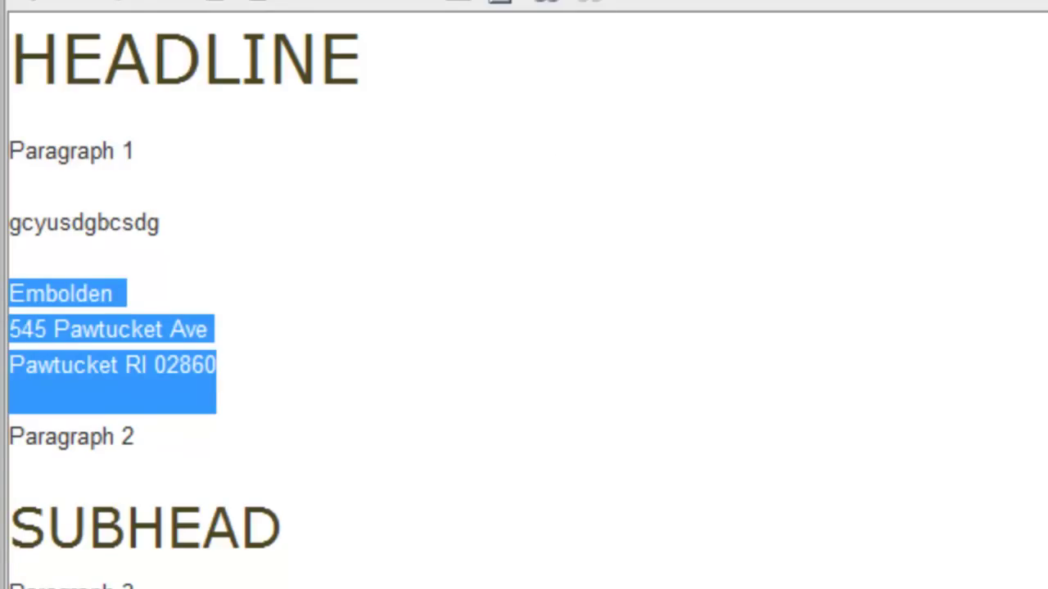
key("ctrl+]")
key("ctrl+shift+7")
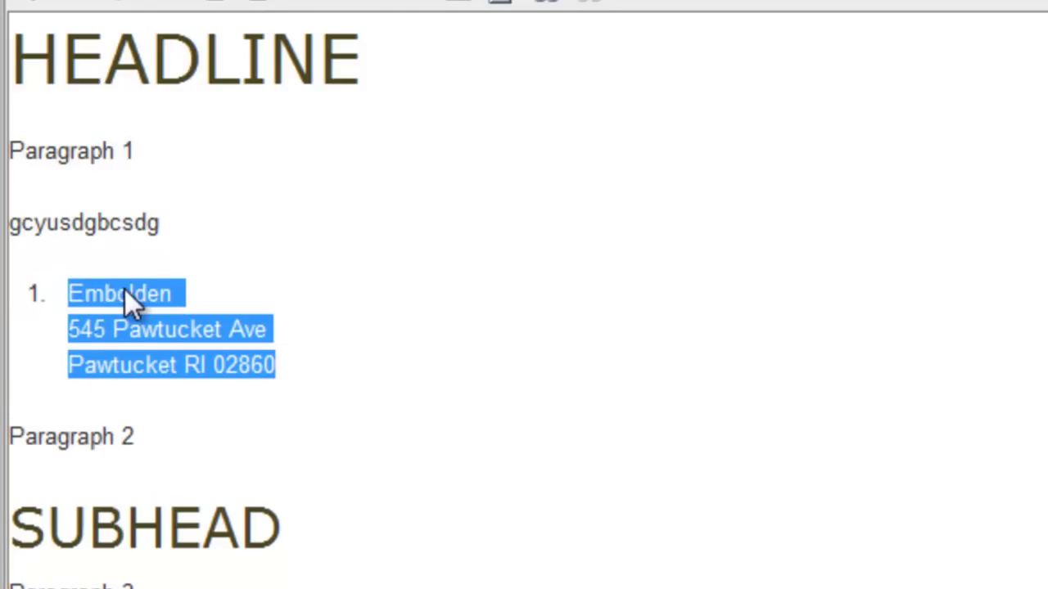
left_click(251, 288)
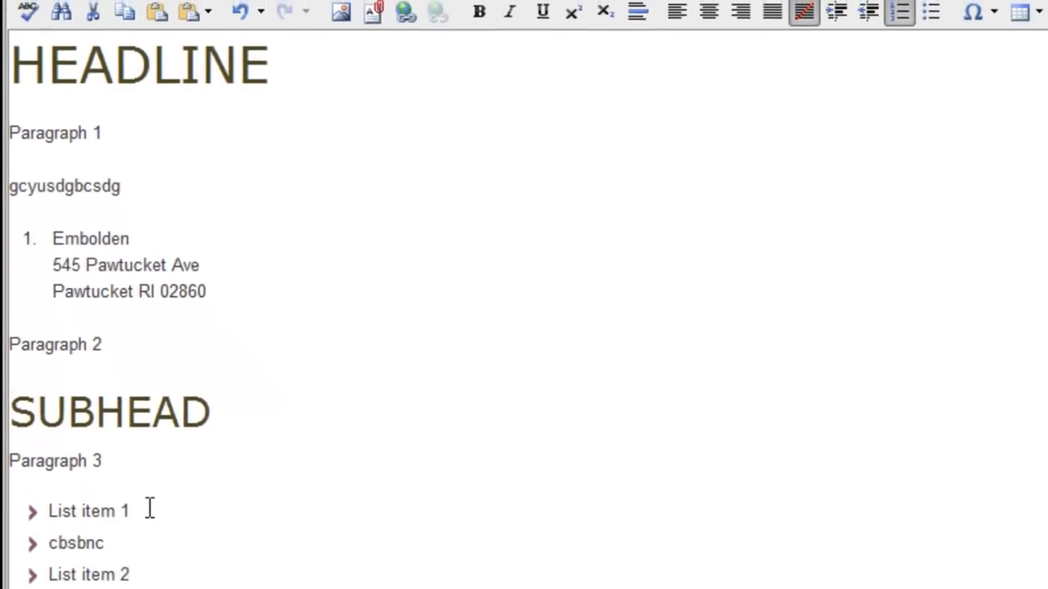
- Add line-break second lines 'vkjvkvfkdvk' to List item 1 and 'hchdhjcd' to List item 2
left_click(150, 509)
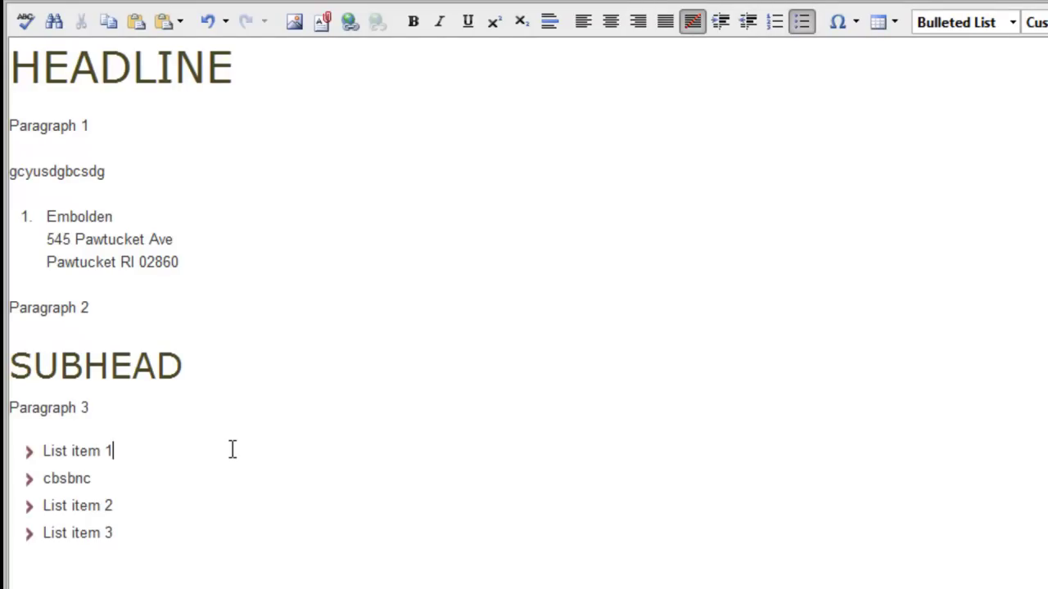
key("shift+Return")
type("vkjvkvfkdvk")
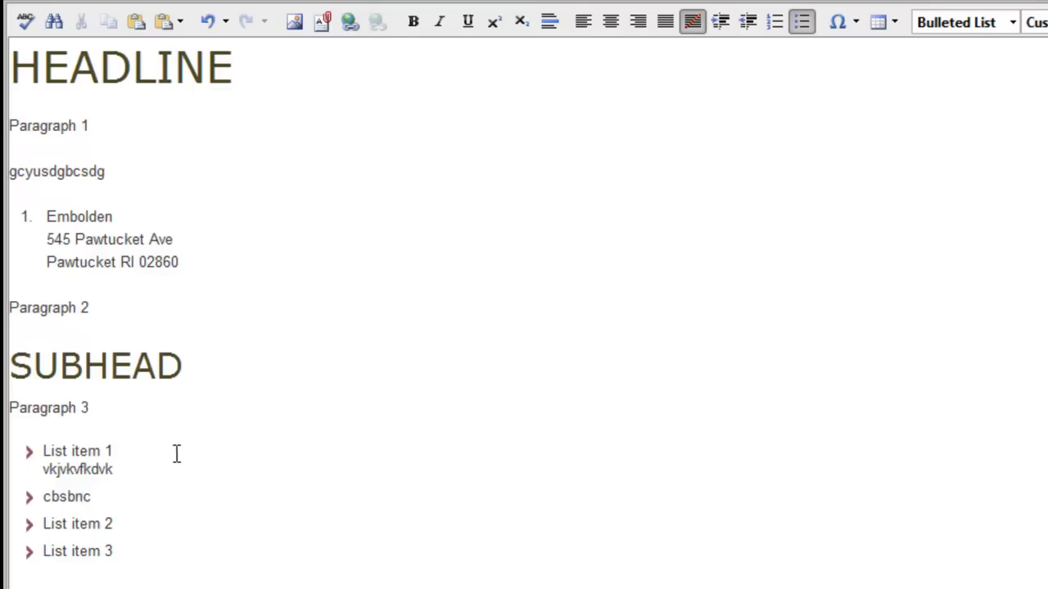
left_click(143, 529)
key("shift+Return")
type("hchdhjcd")
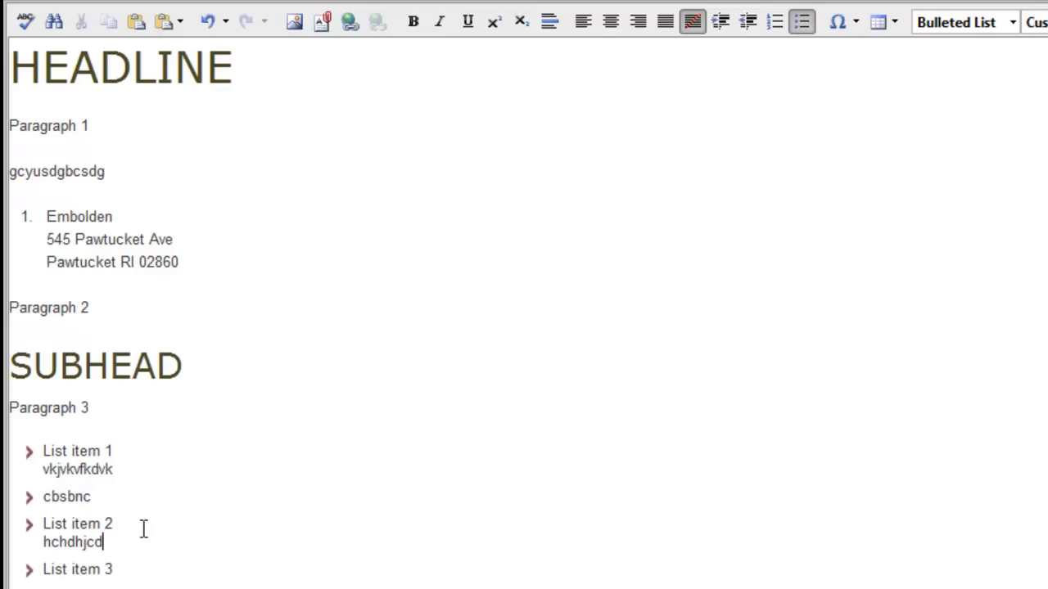